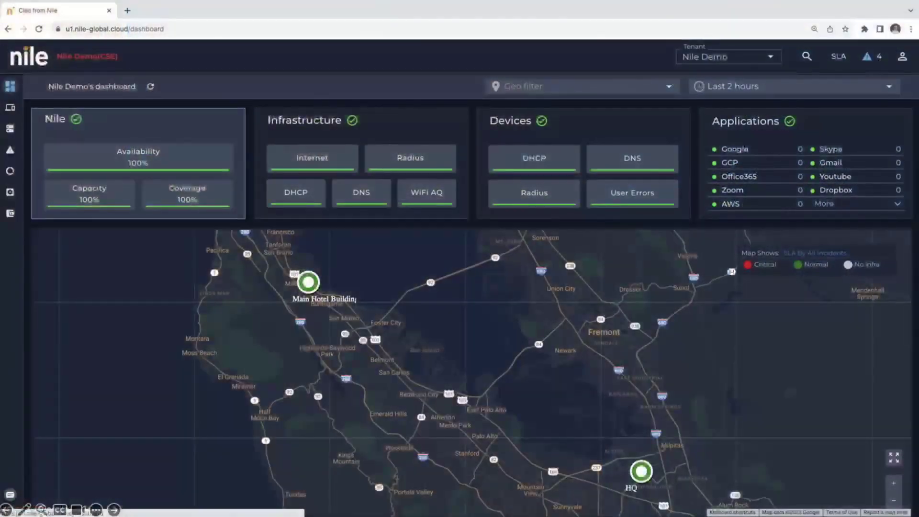
# - Examine the network settings, covering the service areas, the San Jose DHCP server's subnets and the authentication entries
pyautogui.click(9, 192)
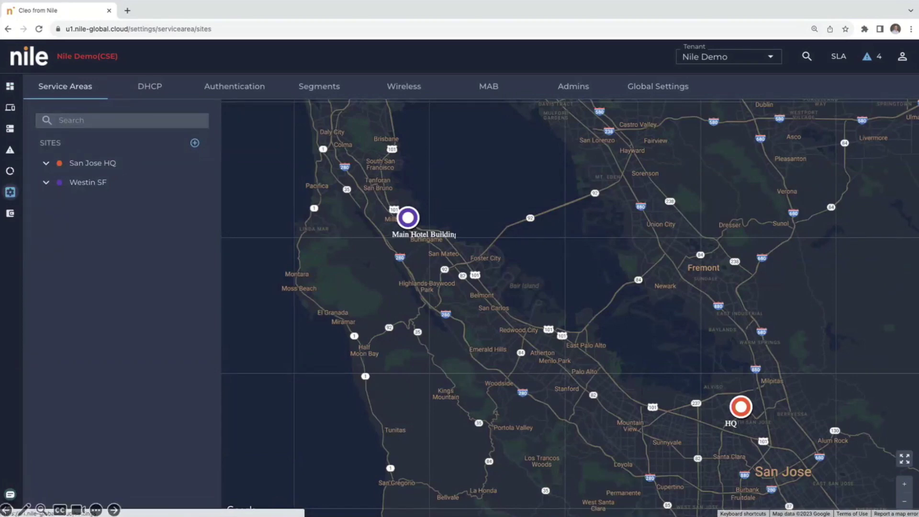
pyautogui.press('Right')
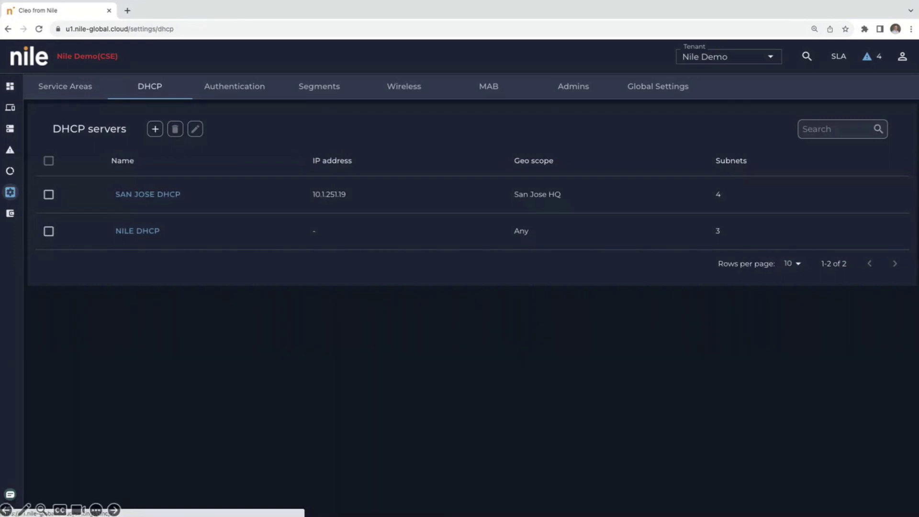
pyautogui.click(147, 194)
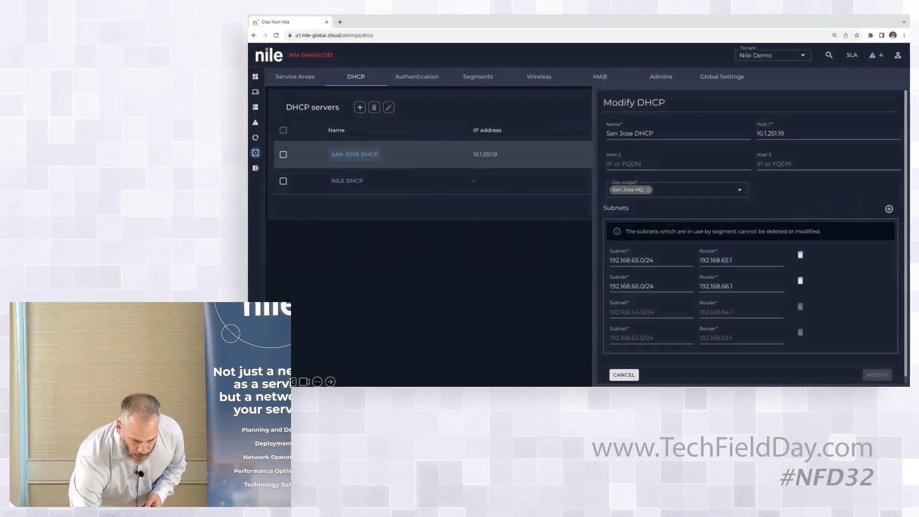
pyautogui.press('Right')
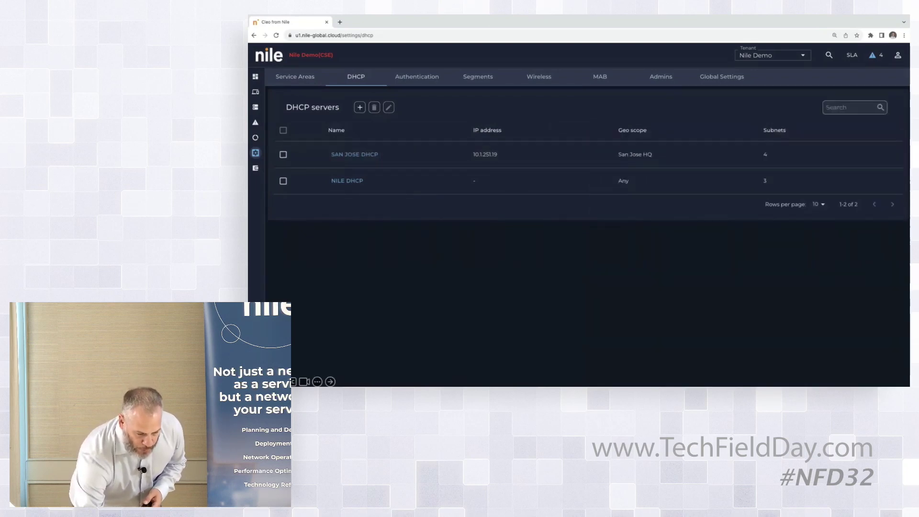
pyautogui.press('Right')
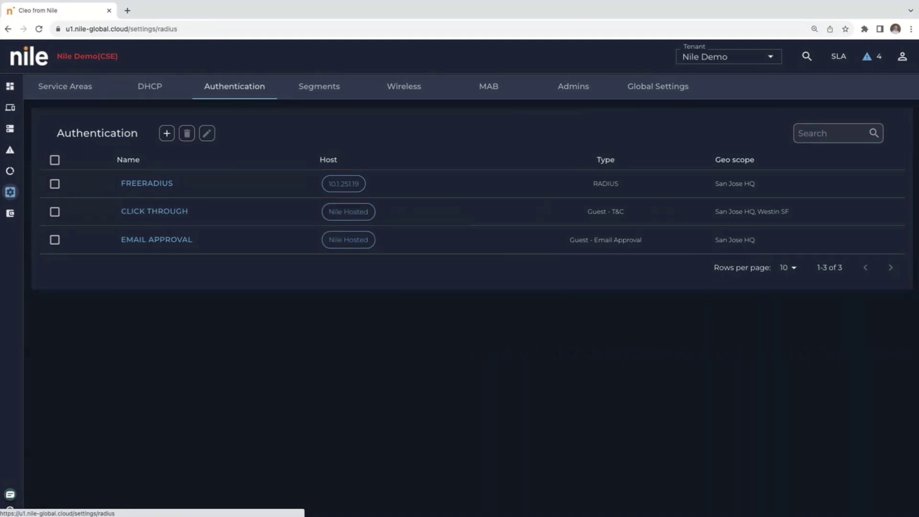
# - Start a new network segment and name it Guest
pyautogui.press('Right')
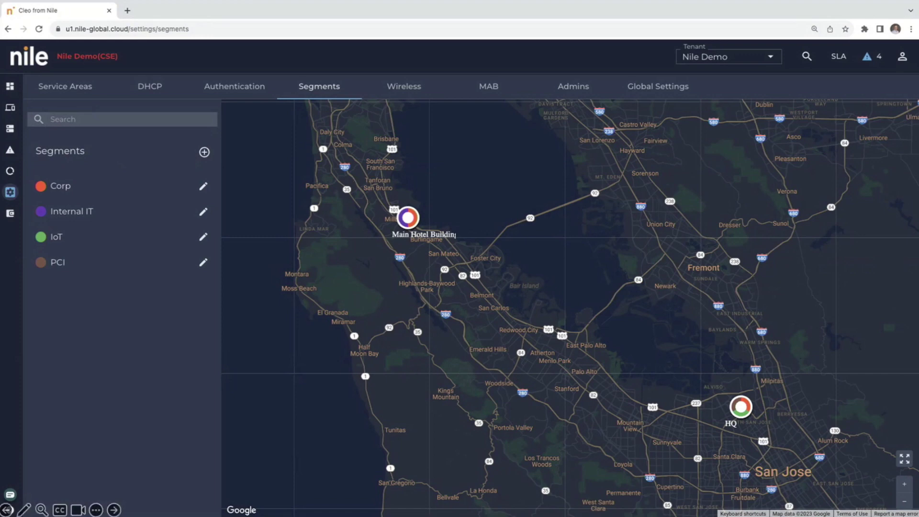
pyautogui.click(204, 151)
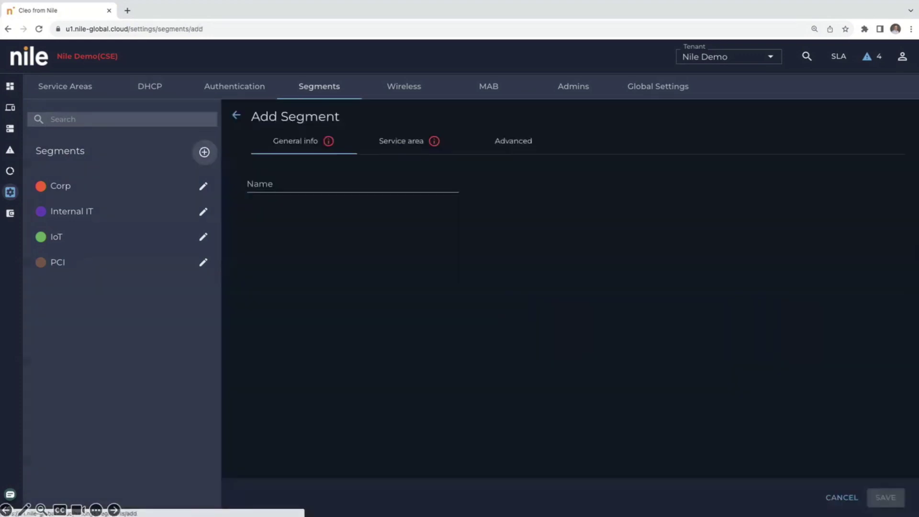
pyautogui.click(352, 183)
pyautogui.write('Guest')
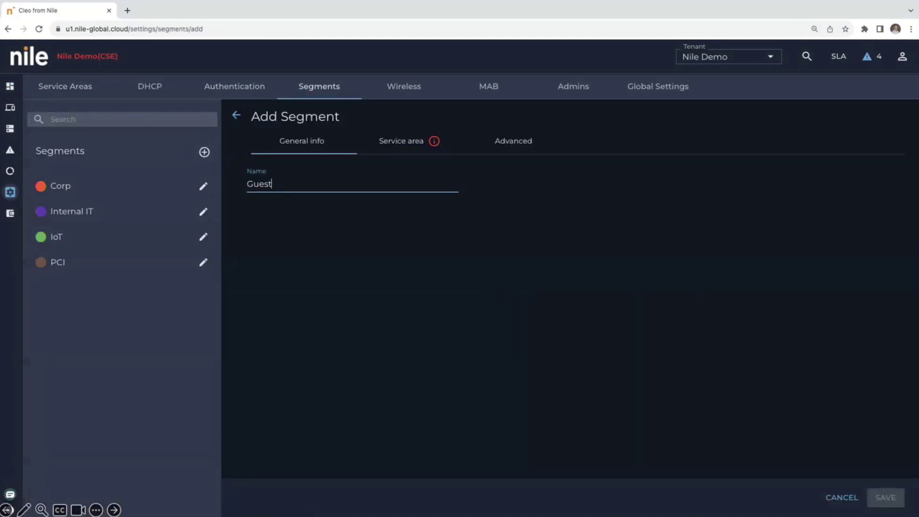
# - Add the San Jose HQ site as the service area of the Guest segment
pyautogui.click(409, 141)
pyautogui.click(573, 219)
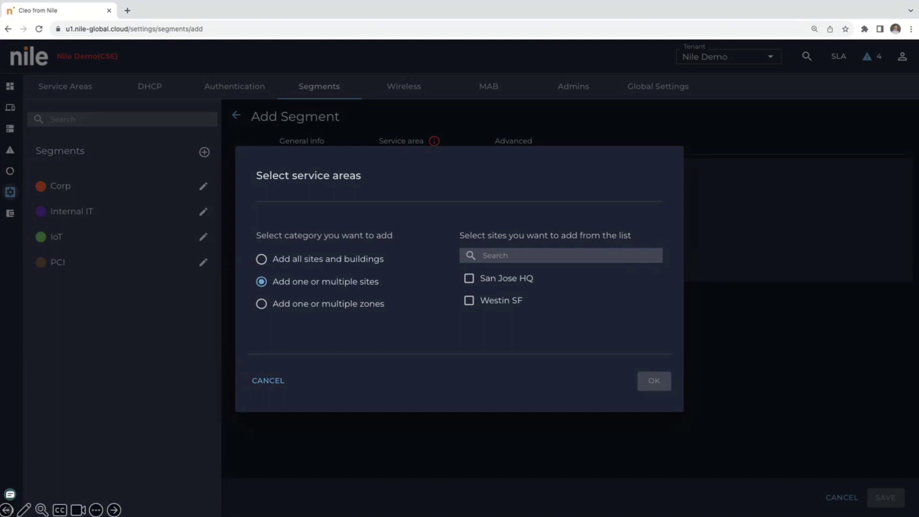
pyautogui.click(468, 278)
pyautogui.click(654, 381)
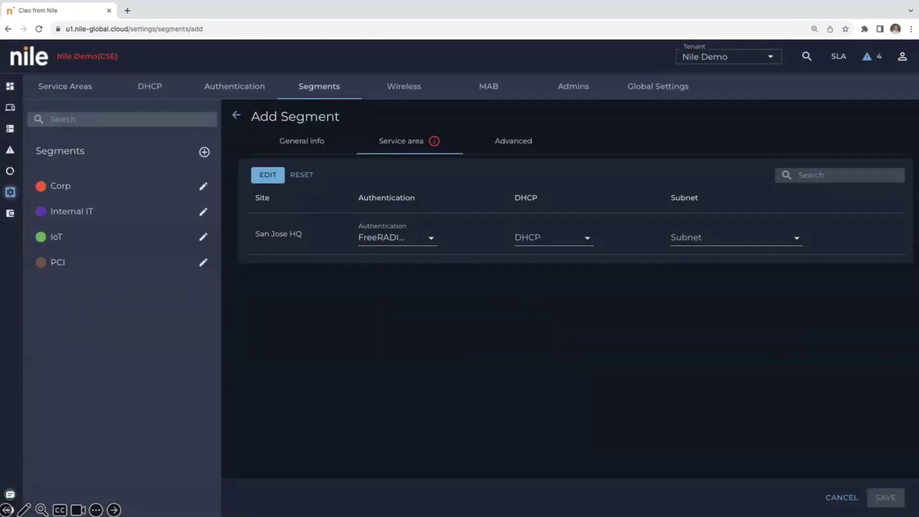
# - Assign Click through authentication, San Jose DHCP and subnet 192.168.66.0/24 to the San Jose HQ site, and save the segment
pyautogui.click(431, 238)
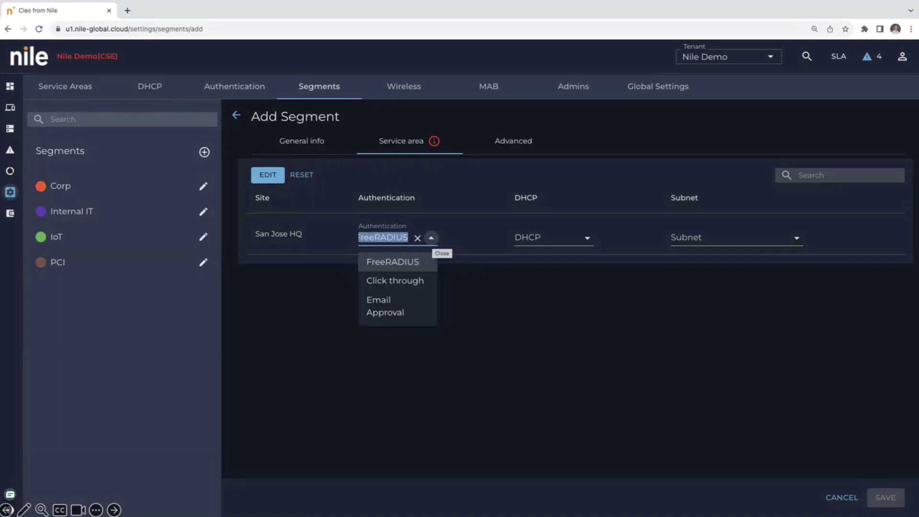
pyautogui.click(395, 280)
pyautogui.click(544, 237)
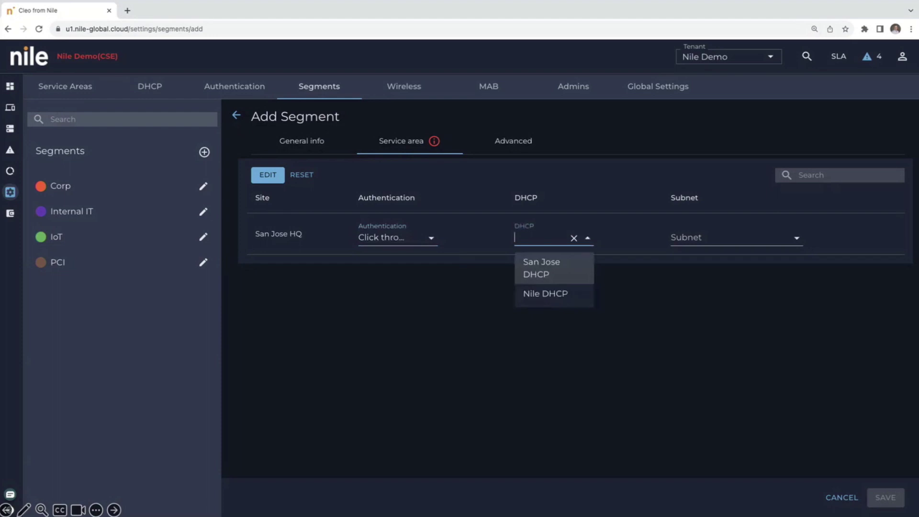
pyautogui.press('Return')
pyautogui.click(736, 238)
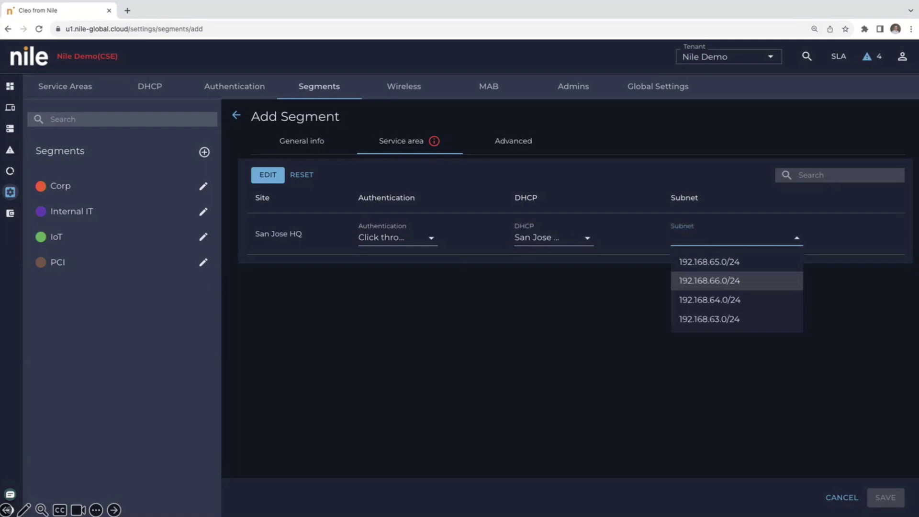
pyautogui.press('Return')
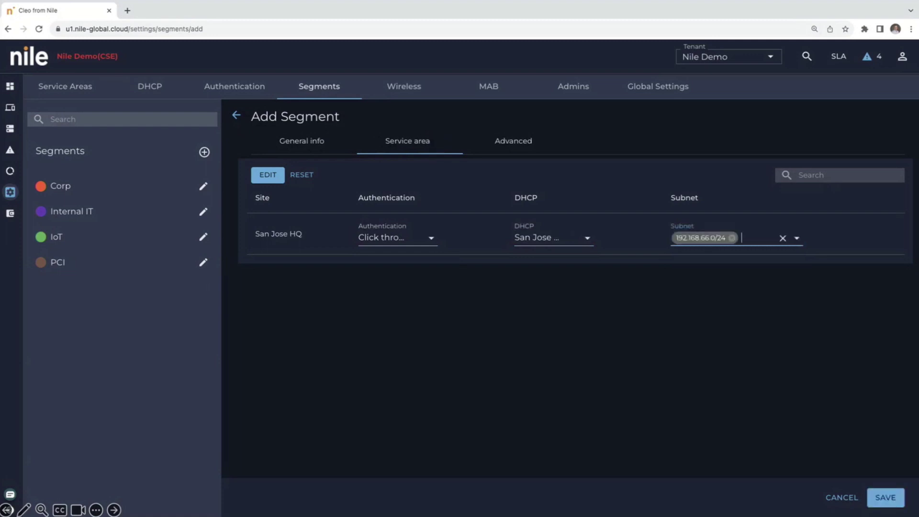
pyautogui.click(885, 498)
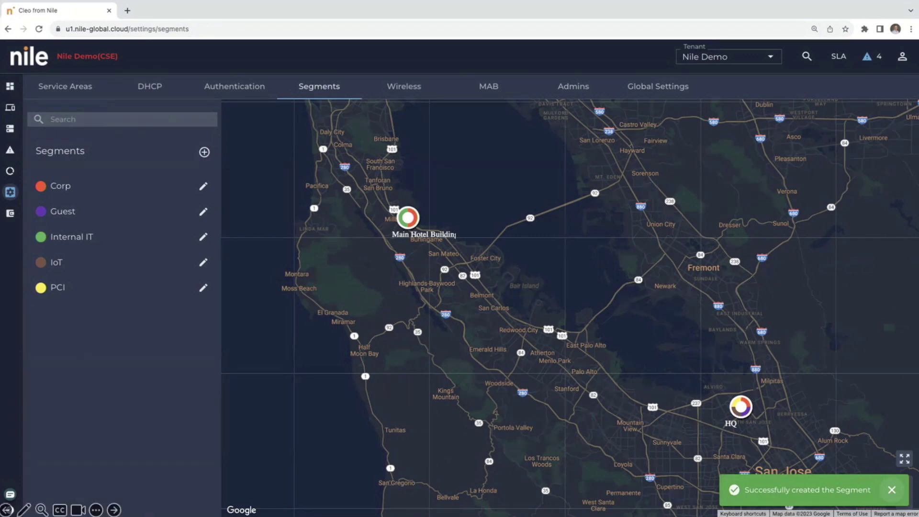
# - Start a new wireless SSID of type Captive Portal and name it NFD Guest
pyautogui.click(403, 86)
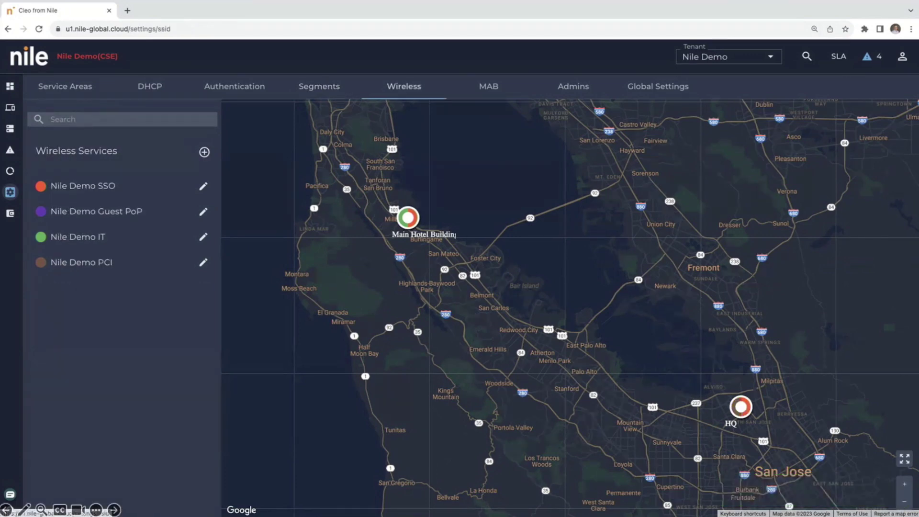
pyautogui.click(205, 152)
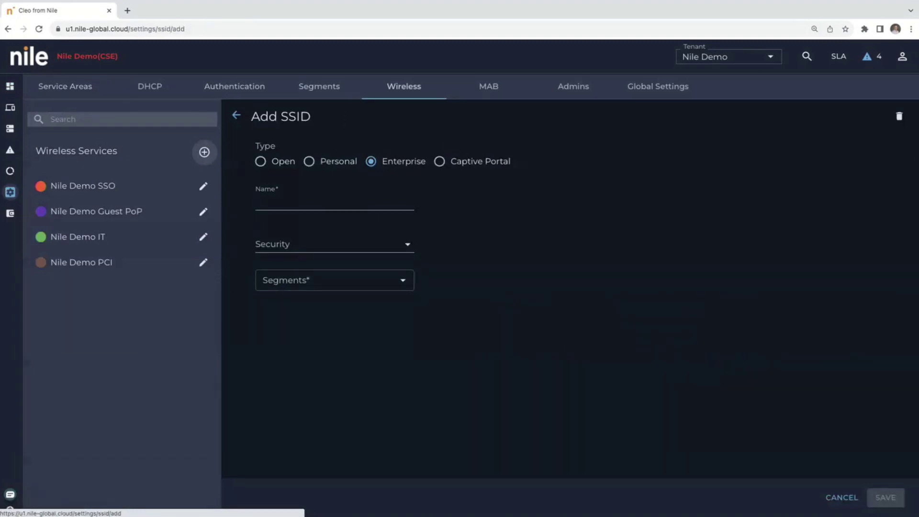
pyautogui.click(438, 161)
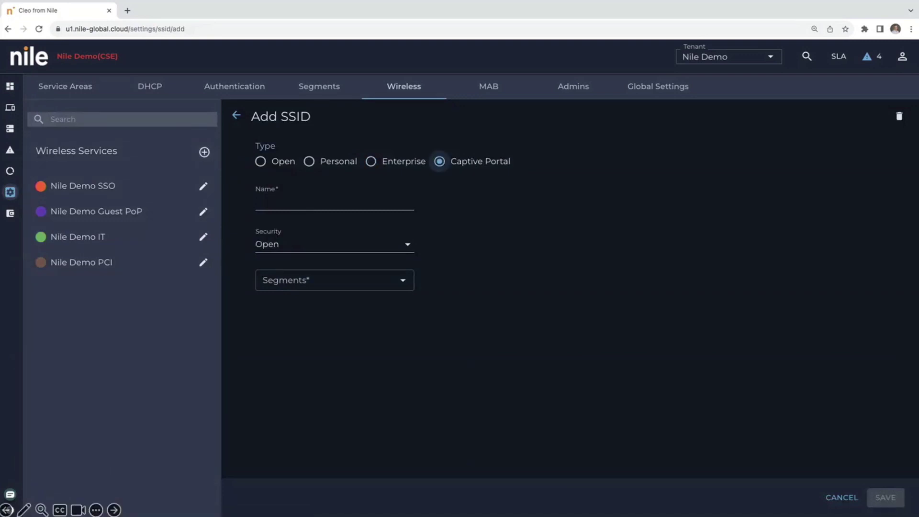
pyautogui.click(334, 202)
pyautogui.write('NFD Guest')
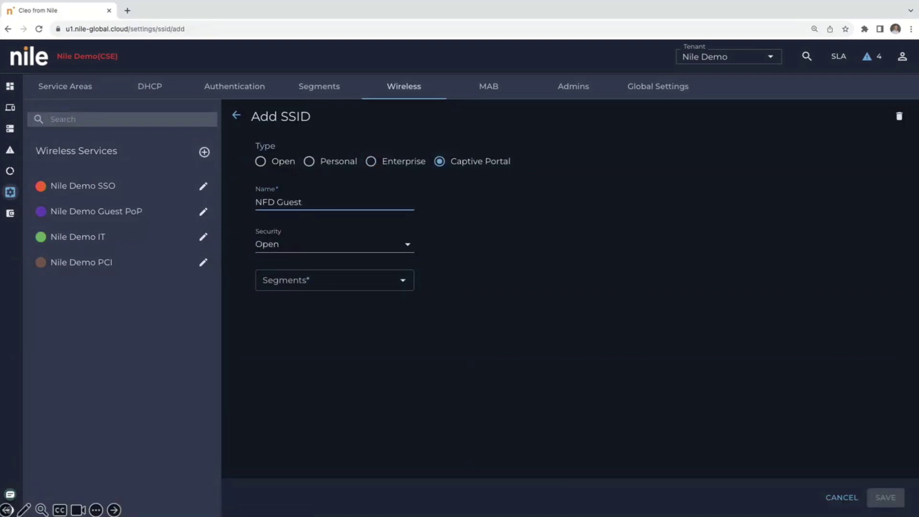
# - Assign the Guest segment to the NFD Guest SSID with Open security and save the SSID
pyautogui.click(334, 244)
pyautogui.click(334, 244)
pyautogui.click(334, 280)
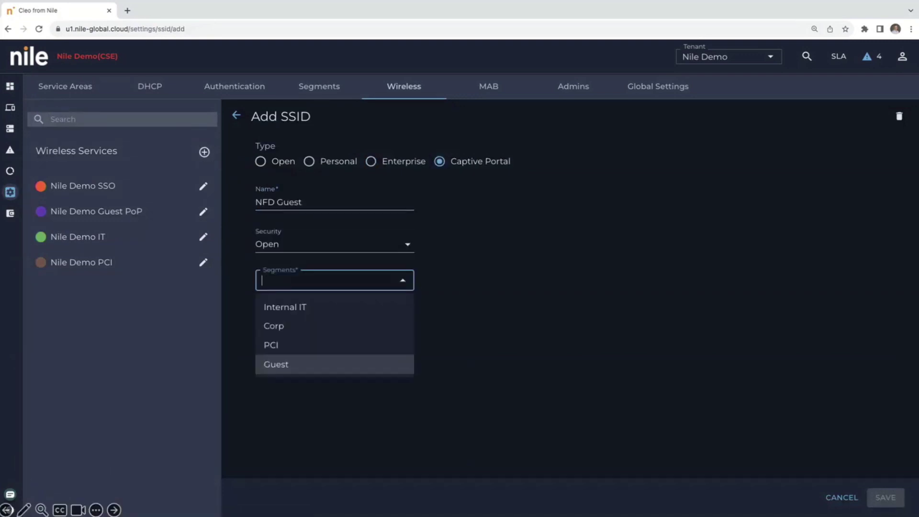
pyautogui.press('Return')
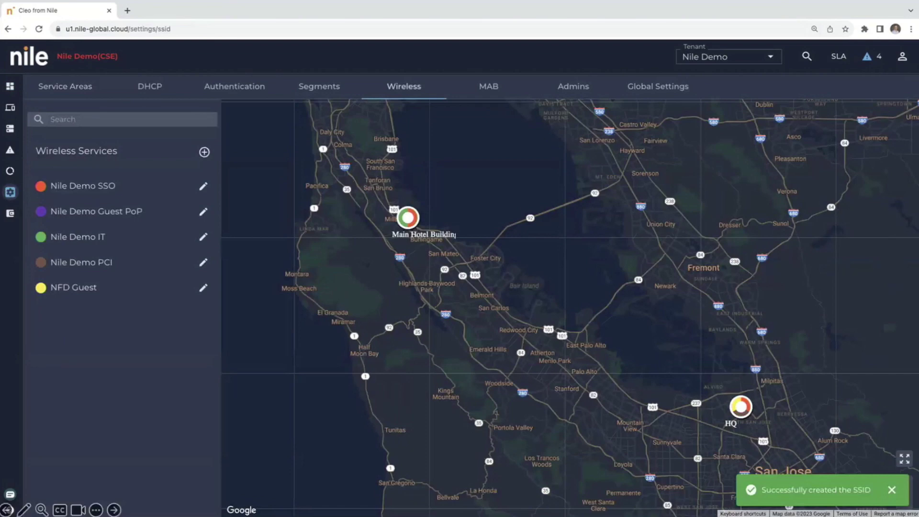
# - Review the Nile Demo Guest PoP service's DNS, portal type and terms settings, and close it without changes
pyautogui.click(203, 212)
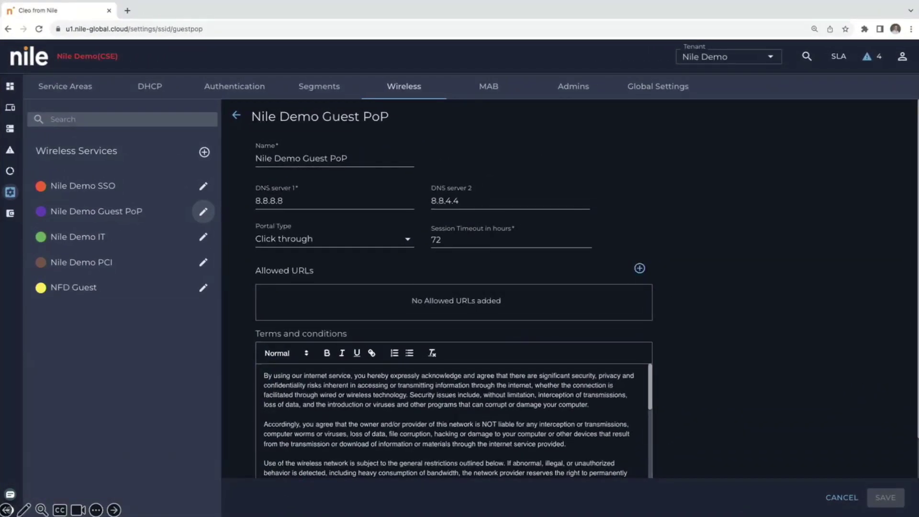
pyautogui.click(204, 211)
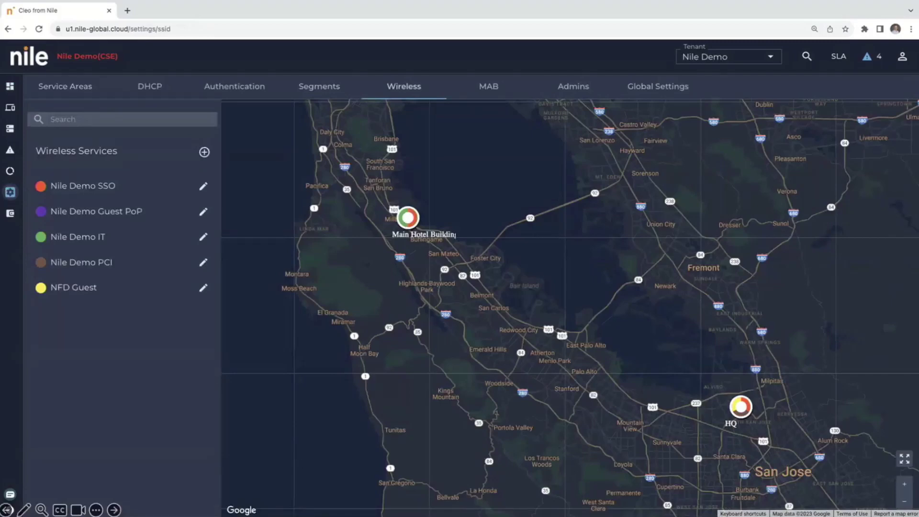
# - Open the devices overview and search the device list for "pop"
pyautogui.press('Right')
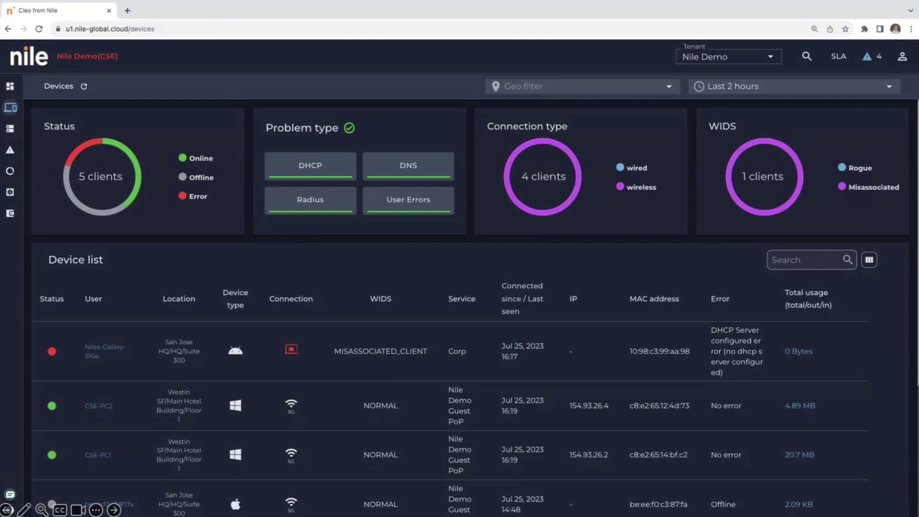
pyautogui.press('Right')
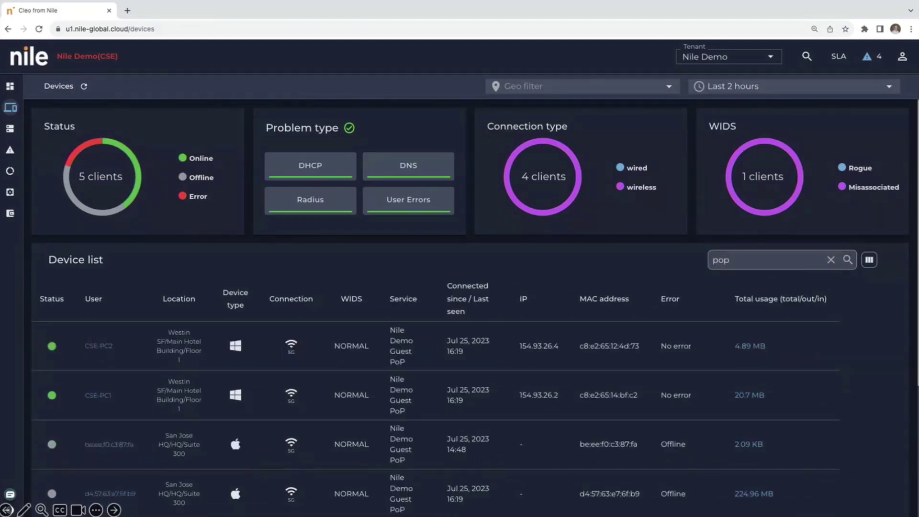